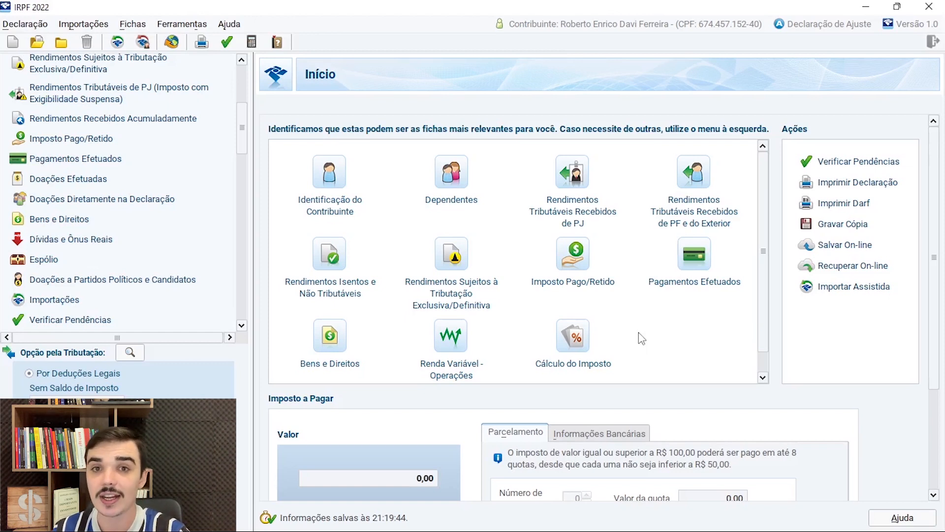
Step: Open Avenue's Imposto de Renda reports page in the browser, and switch to the downloaded relatorio-anual-2021.pdf in Edge
{"action": "left_click", "coordinate": [430, 460]}
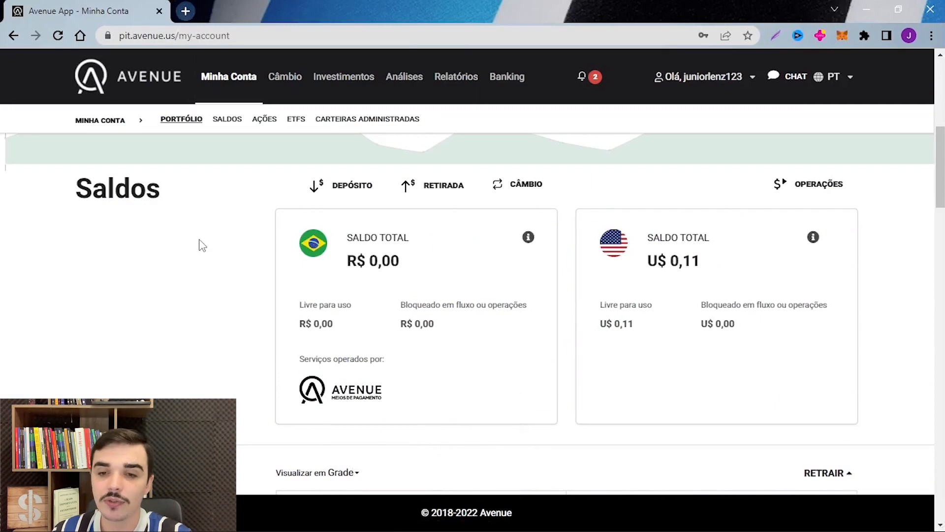
{"action": "left_click", "coordinate": [468, 78]}
{"action": "left_click", "coordinate": [414, 424]}
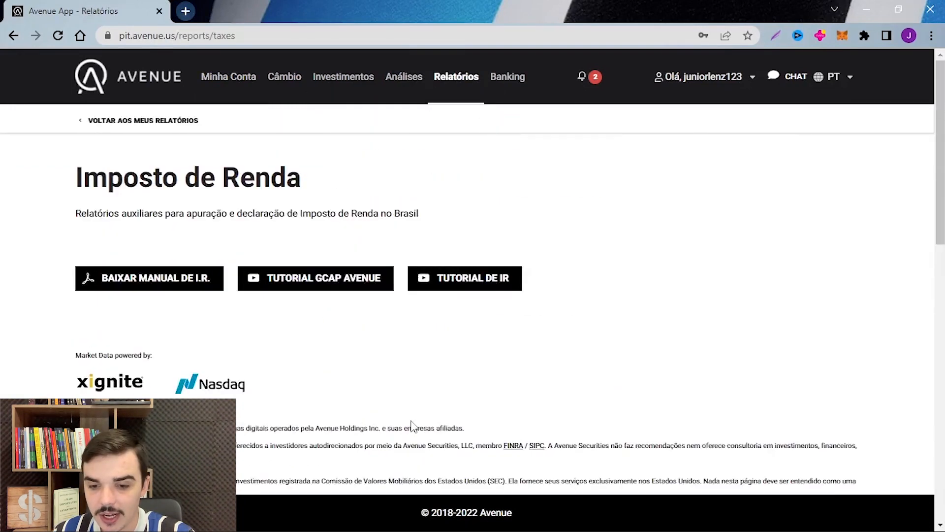
{"action": "scroll", "coordinate": [433, 374], "scroll_direction": "down", "scroll_amount": 1}
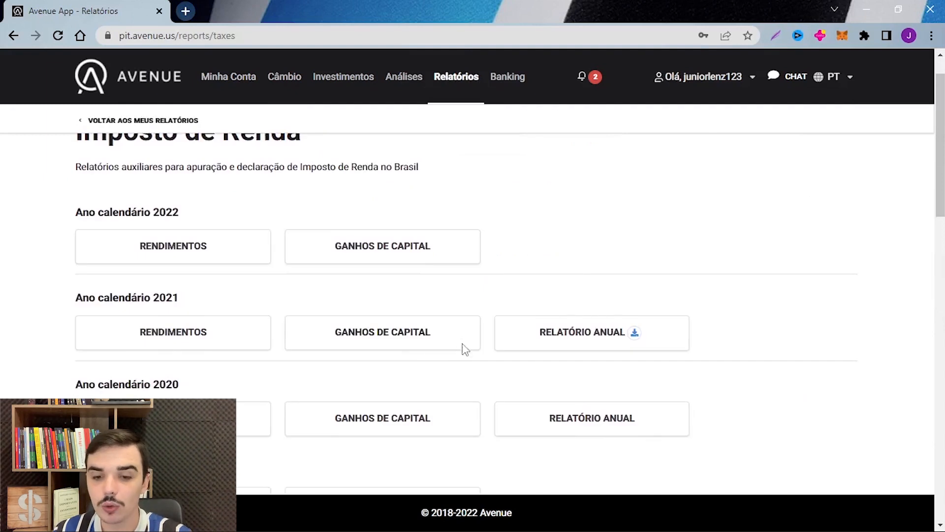
{"action": "scroll", "coordinate": [463, 348], "scroll_direction": "down", "scroll_amount": 1}
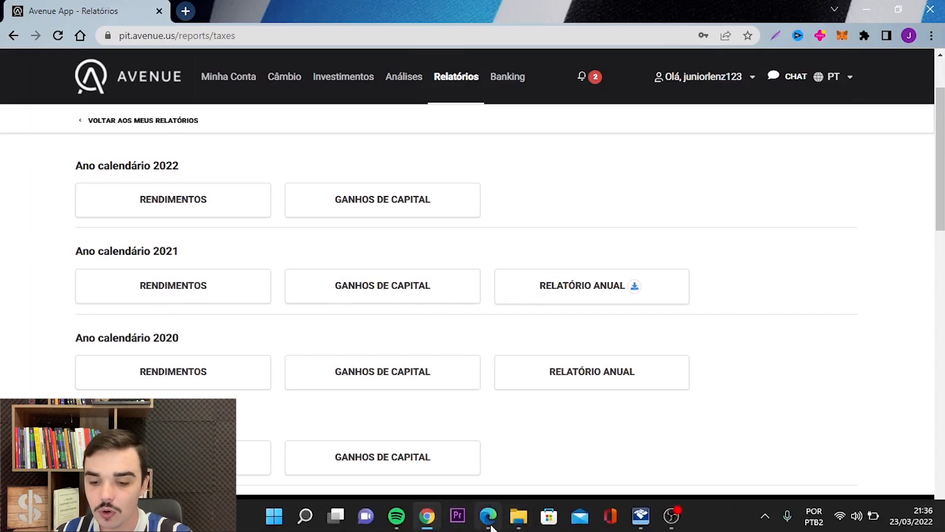
{"action": "mouse_move", "coordinate": [489, 515]}
{"action": "left_click", "coordinate": [491, 457]}
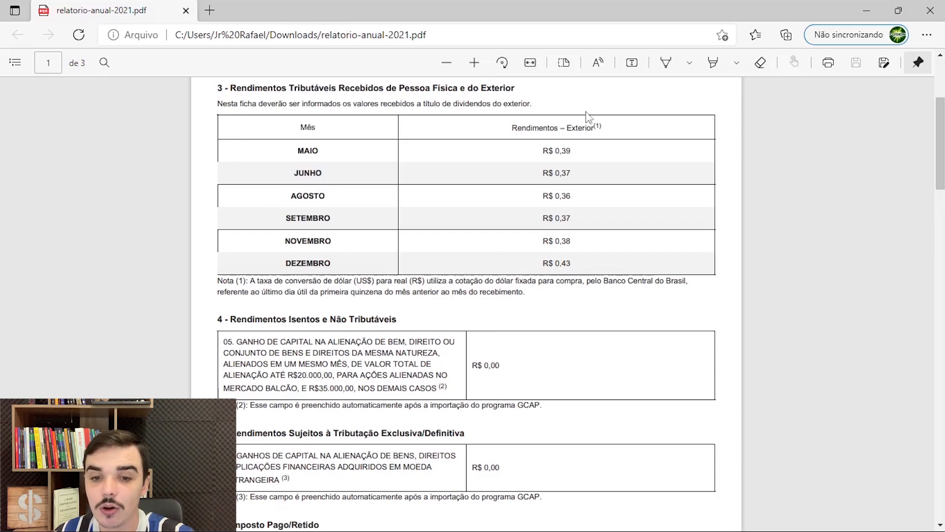
Step: Switch to IRPF 2022 and open Outras Informações for the titular in the Rend. Trib. Recebidos de PF/Exterior form
{"action": "mouse_move", "coordinate": [664, 530]}
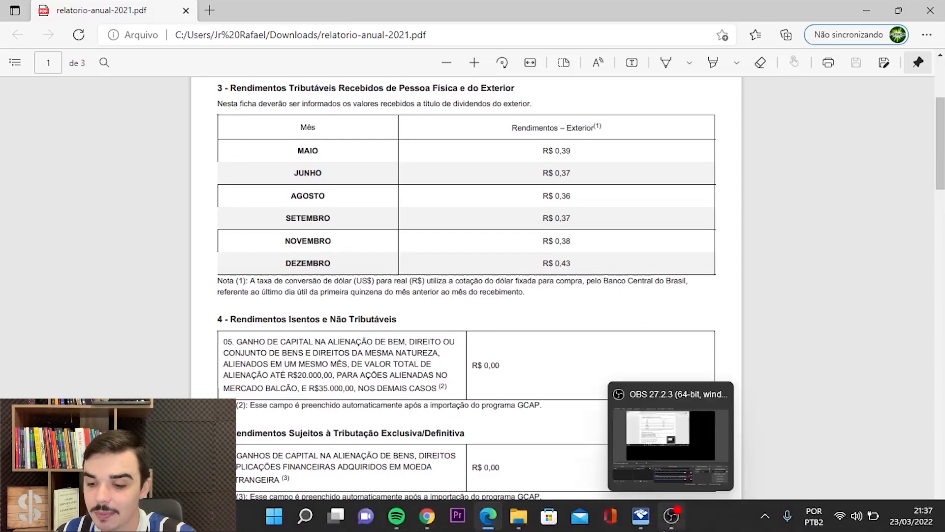
{"action": "left_click", "coordinate": [641, 516]}
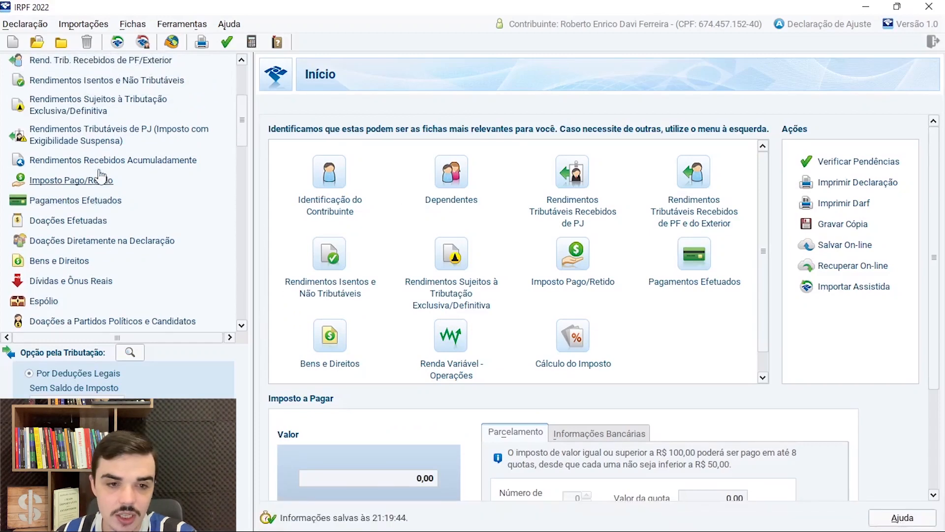
{"action": "scroll", "coordinate": [98, 133], "scroll_direction": "up", "scroll_amount": 1}
{"action": "left_click", "coordinate": [95, 89]}
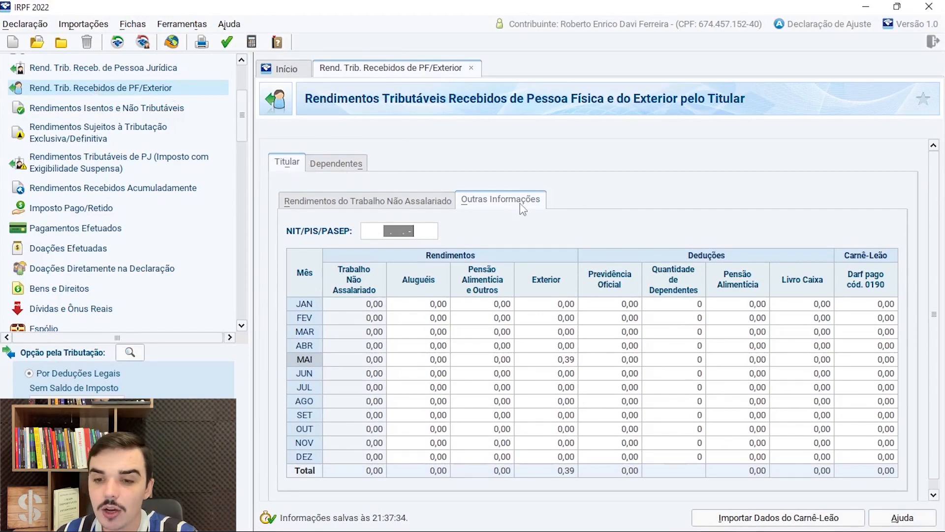
{"action": "left_click", "coordinate": [396, 202]}
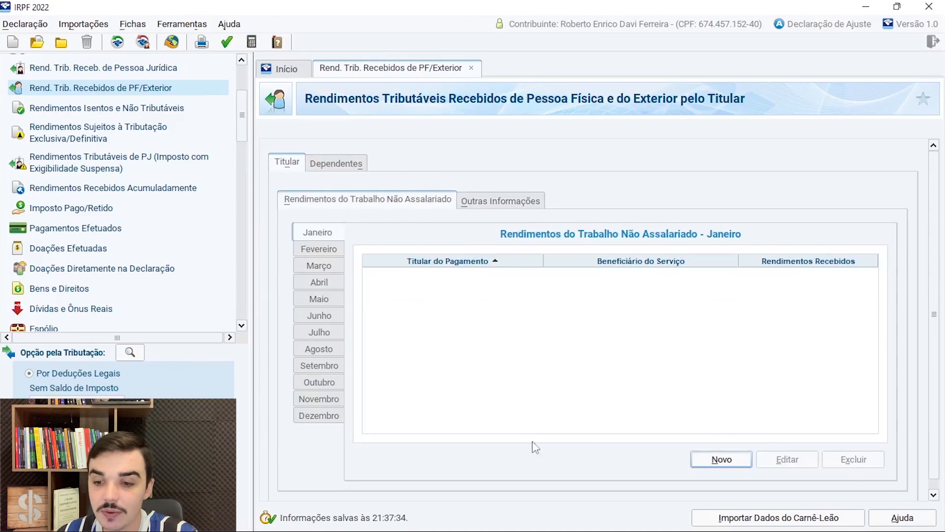
{"action": "left_click", "coordinate": [486, 201]}
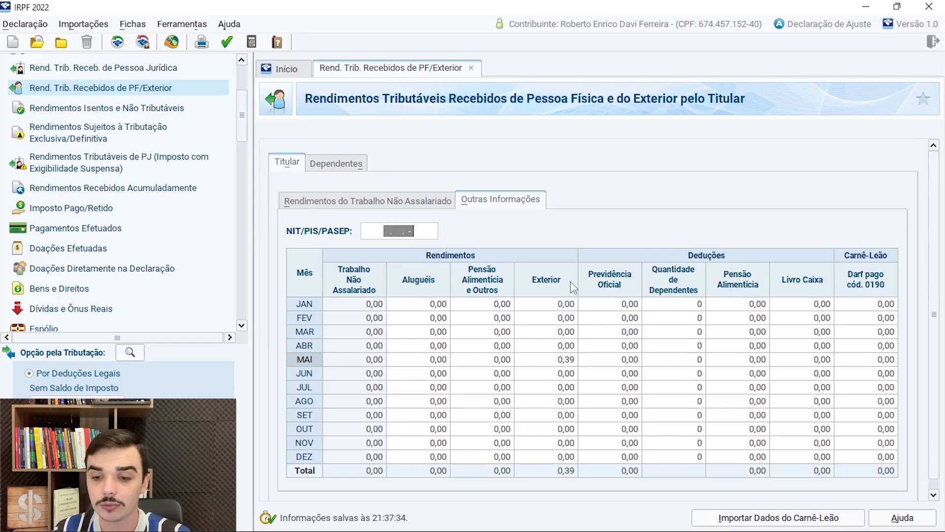
Step: Compare the monthly foreign income in section 3 of the annual report with the form's Exterior column, and close the form
{"action": "mouse_move", "coordinate": [488, 516]}
{"action": "left_click", "coordinate": [478, 460]}
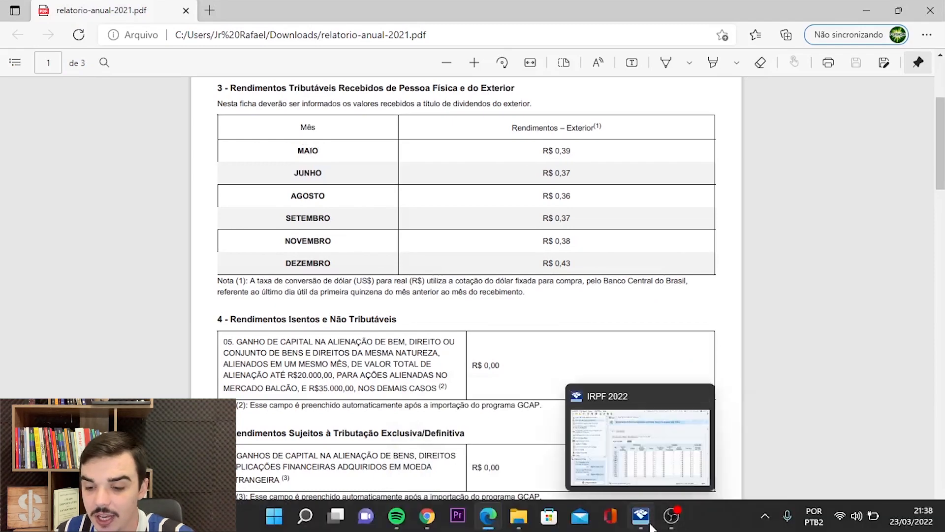
{"action": "left_click", "coordinate": [650, 524]}
{"action": "left_click", "coordinate": [568, 361]}
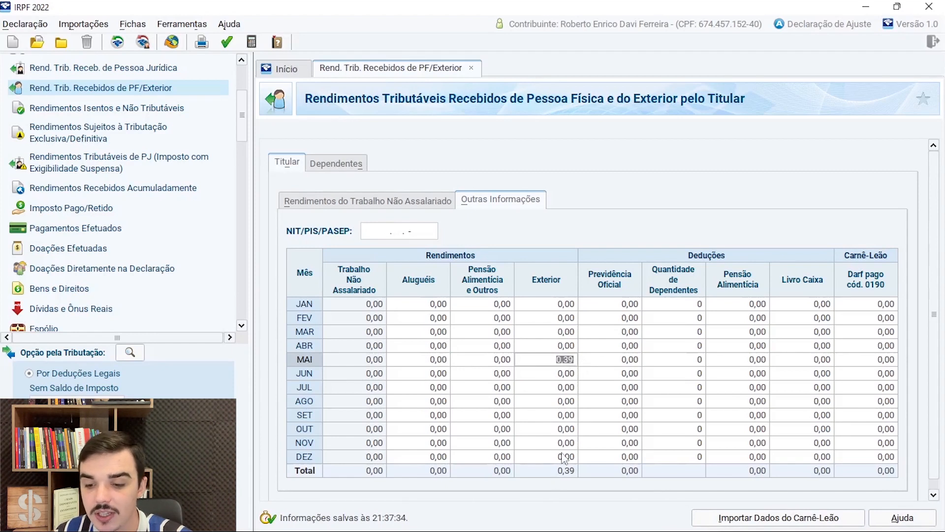
{"action": "left_click", "coordinate": [567, 415]}
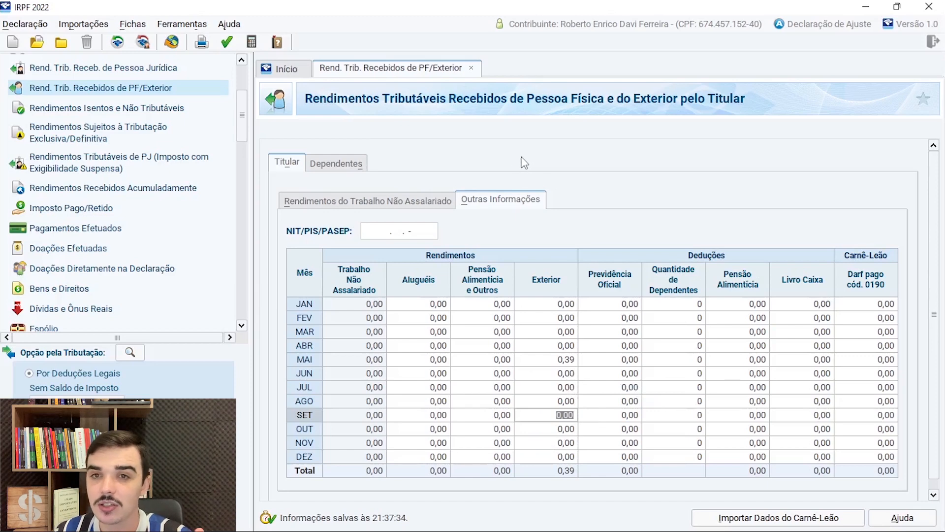
{"action": "left_click", "coordinate": [471, 68]}
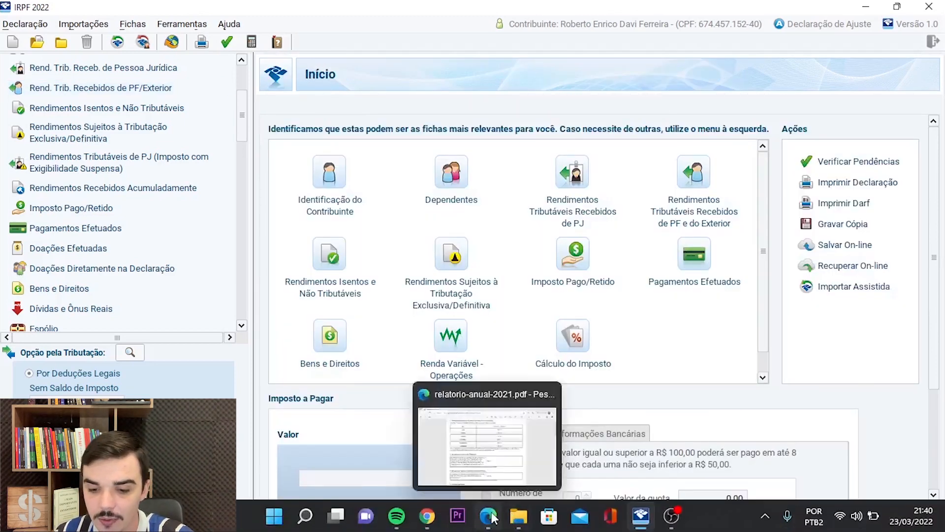
Step: Review sections 4 to 6 of the annual report, and start a new Rendimentos Isentos e Não Tributáveis entry in IRPF 2022
{"action": "left_click", "coordinate": [487, 520]}
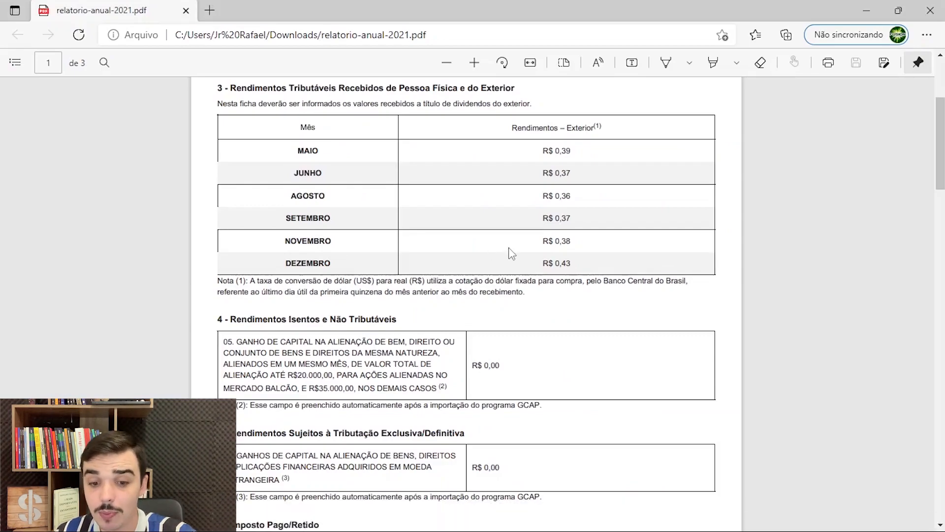
{"action": "scroll", "coordinate": [509, 247], "scroll_direction": "down", "scroll_amount": 3}
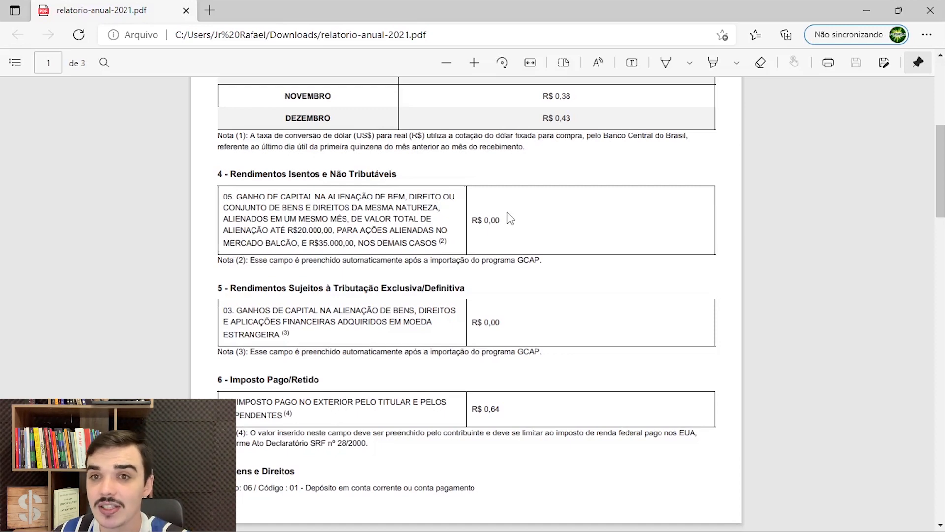
{"action": "left_click", "coordinate": [641, 515]}
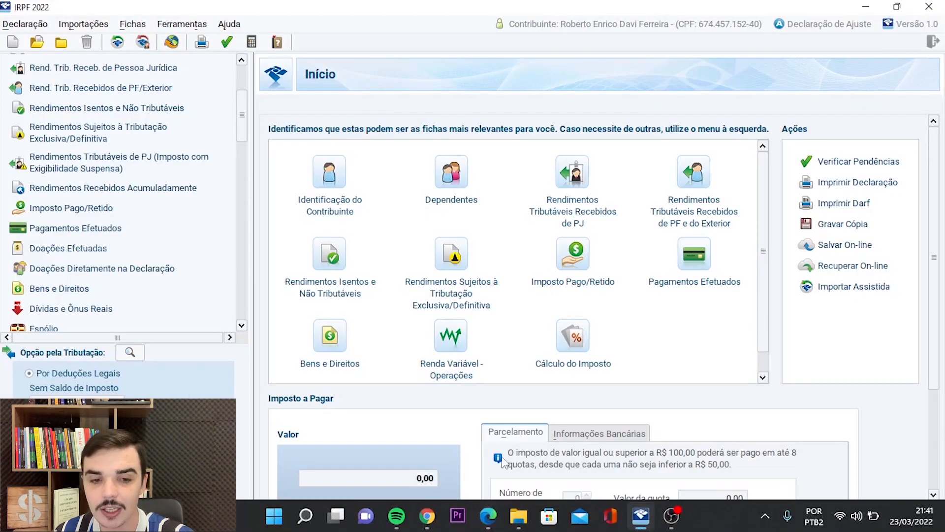
{"action": "scroll", "coordinate": [94, 182], "scroll_direction": "up", "scroll_amount": 3}
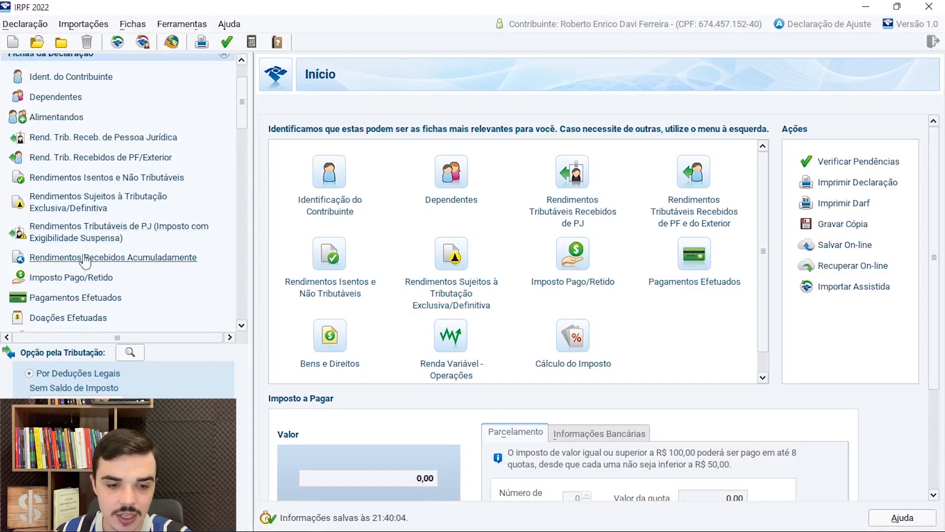
{"action": "left_click", "coordinate": [106, 177]}
{"action": "left_click", "coordinate": [749, 476]}
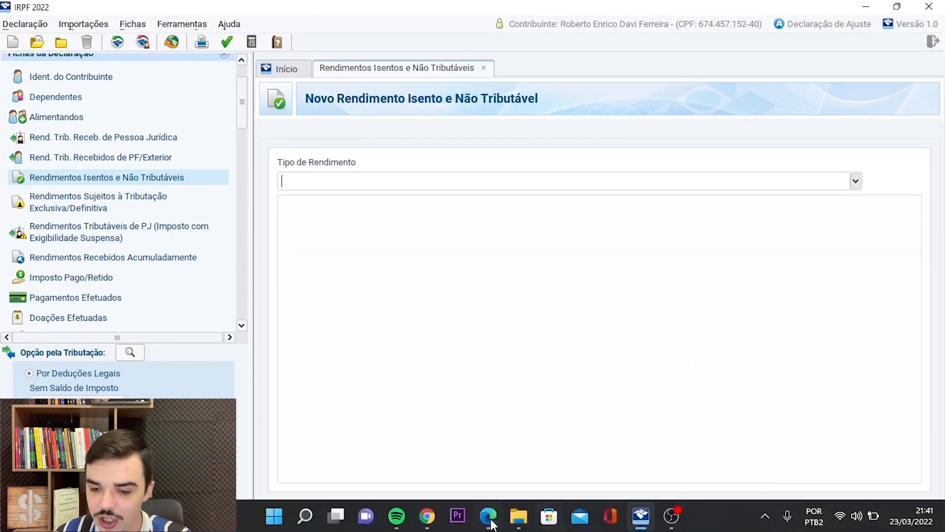
Step: Check the income code in section 4 of the report and set the new entry's Tipo de Rendimento to 05 - Ganho de capital
{"action": "mouse_move", "coordinate": [488, 515]}
{"action": "left_click", "coordinate": [488, 460]}
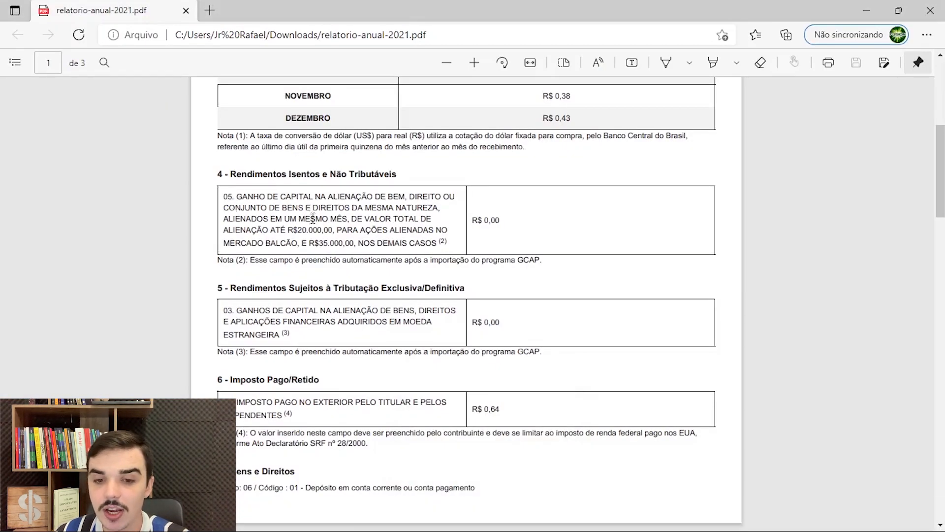
{"action": "mouse_move", "coordinate": [616, 530]}
{"action": "left_click", "coordinate": [641, 516]}
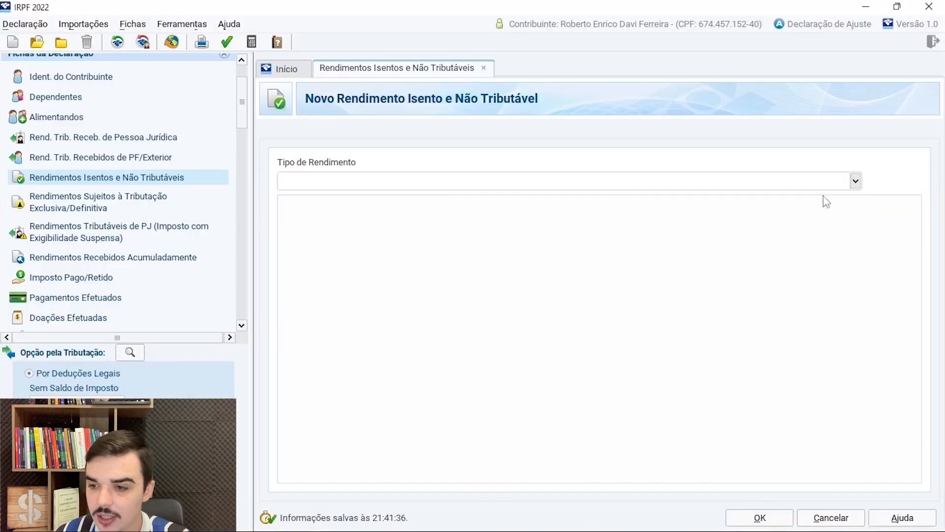
{"action": "left_click", "coordinate": [856, 180]}
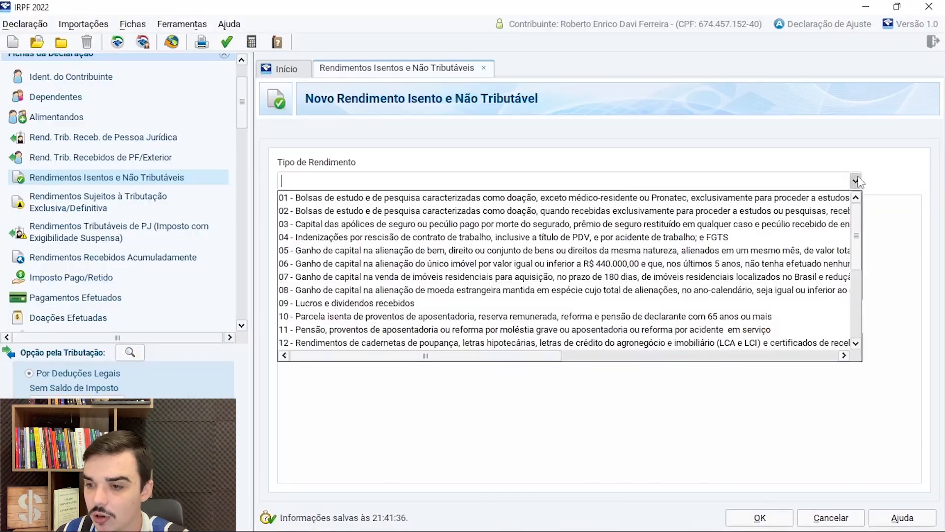
{"action": "left_click", "coordinate": [330, 251]}
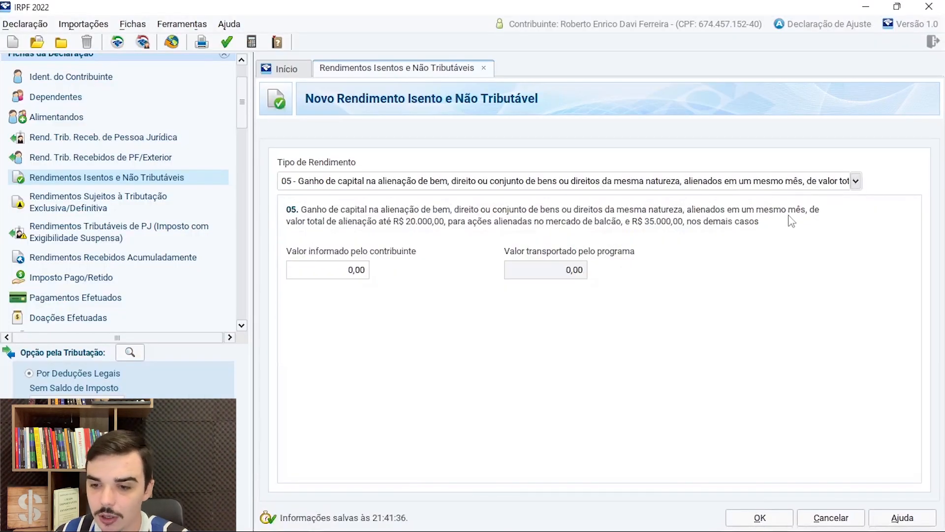
Step: Set Valor informado pelo contribuinte to 10,00 and save the exempt income entry
{"action": "left_click", "coordinate": [338, 274]}
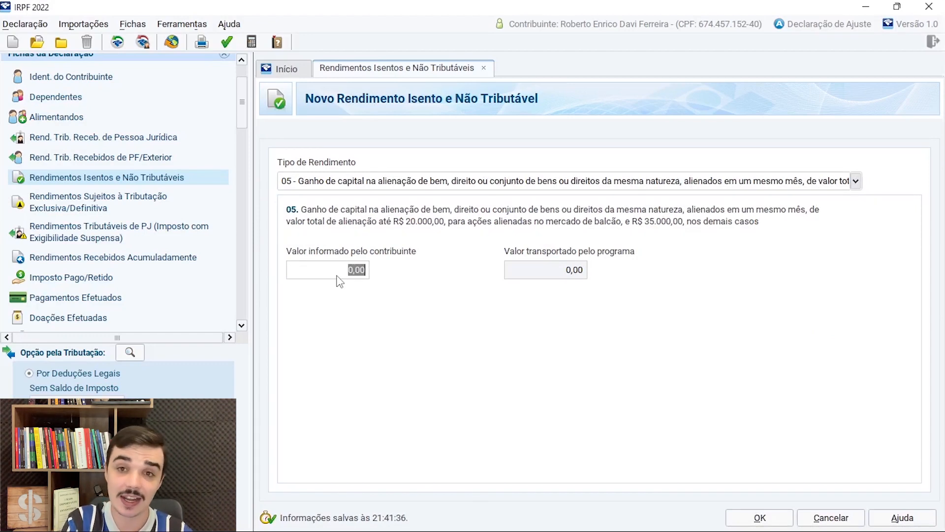
{"action": "type", "text": "10"}
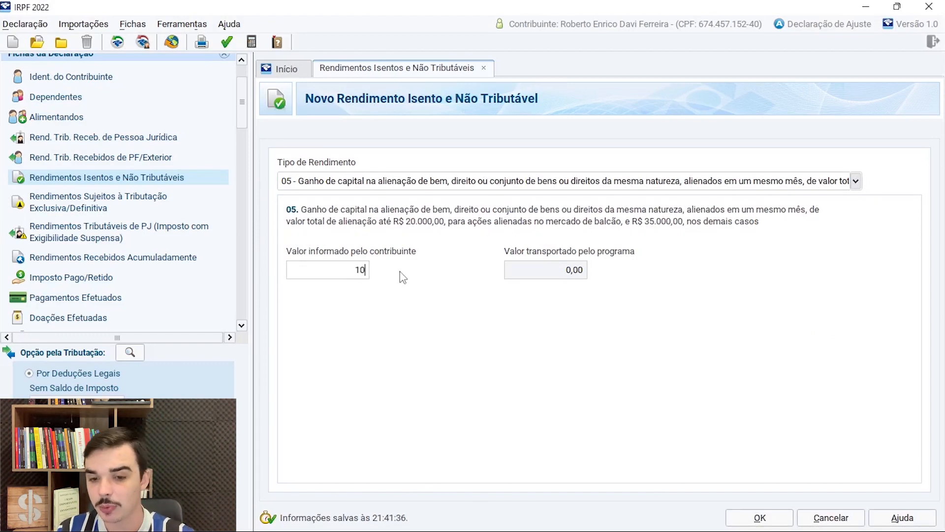
{"action": "left_click", "coordinate": [771, 519]}
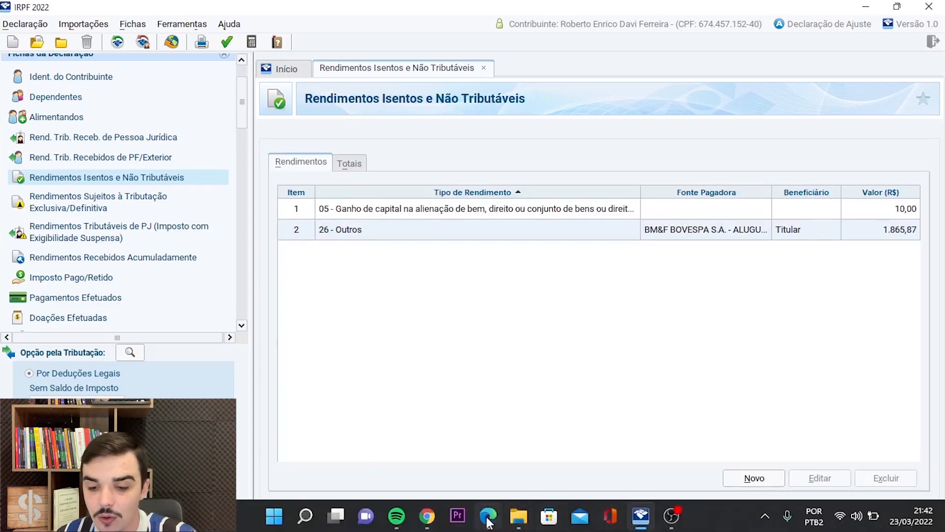
Step: Compare section 6 of the annual report with field 02, Imposto pago no exterior, in the Imposto Pago/Retido form of IRPF 2022
{"action": "left_click", "coordinate": [488, 516]}
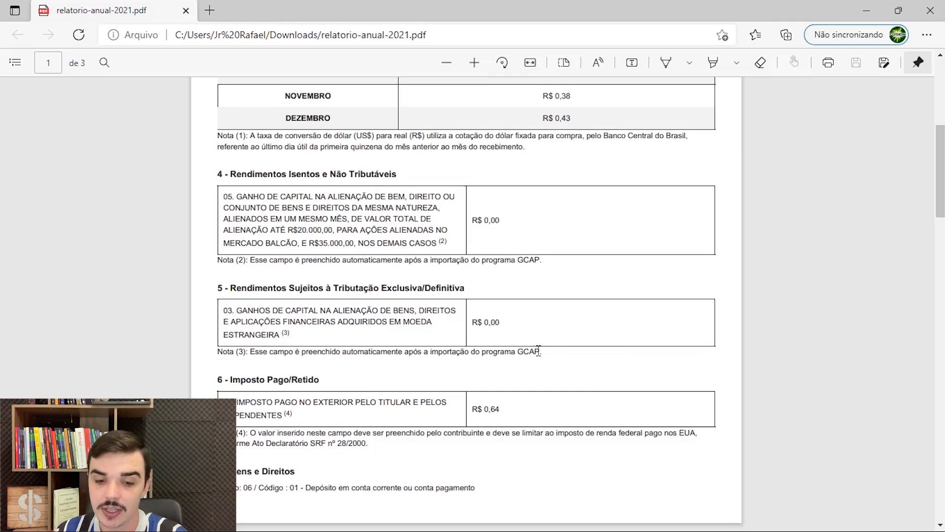
{"action": "scroll", "coordinate": [538, 351], "scroll_direction": "down", "scroll_amount": 2}
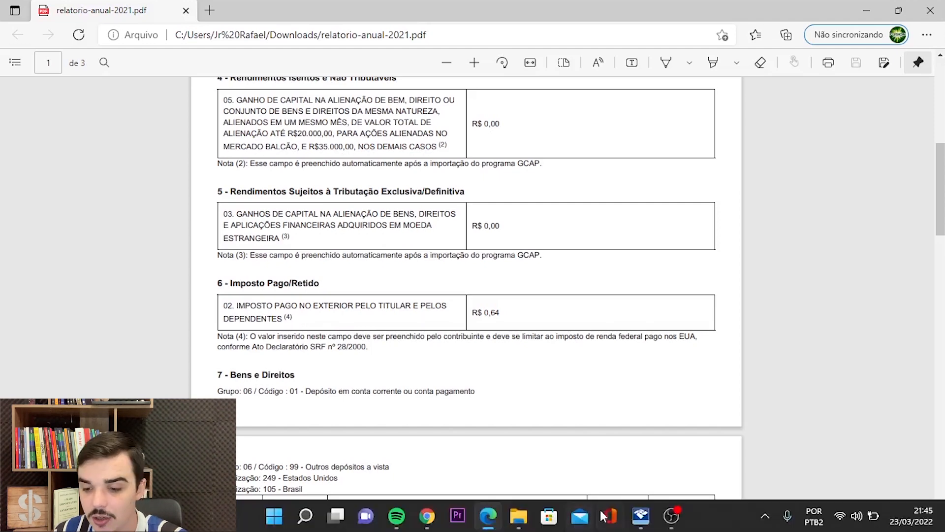
{"action": "left_click", "coordinate": [640, 525]}
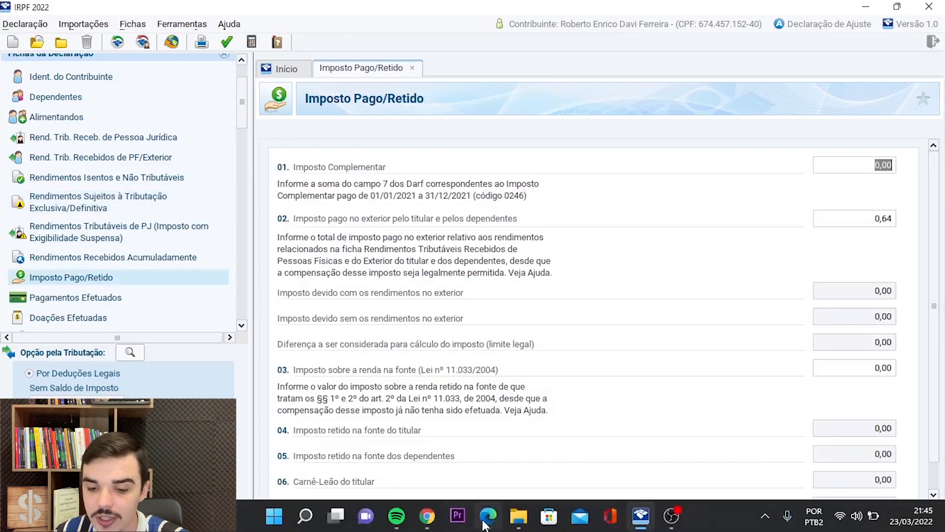
{"action": "mouse_move", "coordinate": [488, 516]}
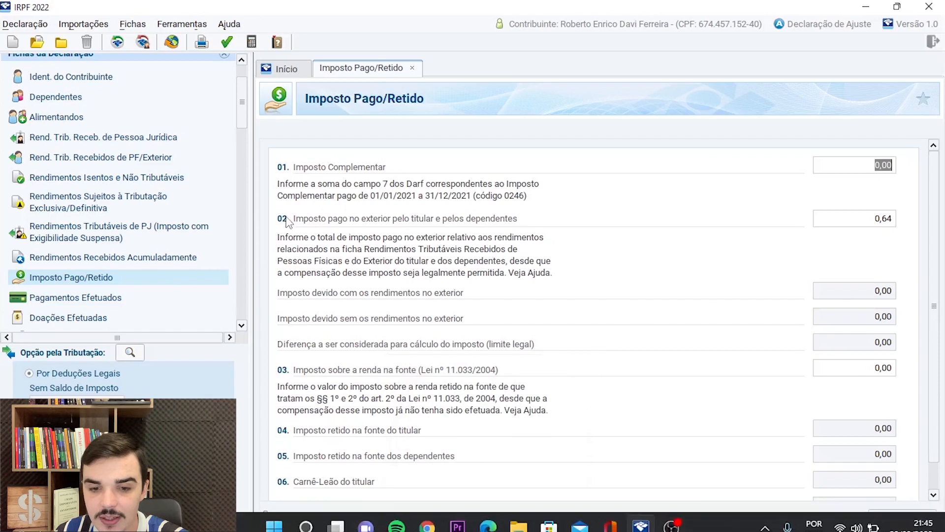
{"action": "left_click", "coordinate": [877, 220]}
{"action": "left_click_drag", "start_coordinate": [877, 220], "coordinate": [890, 233]}
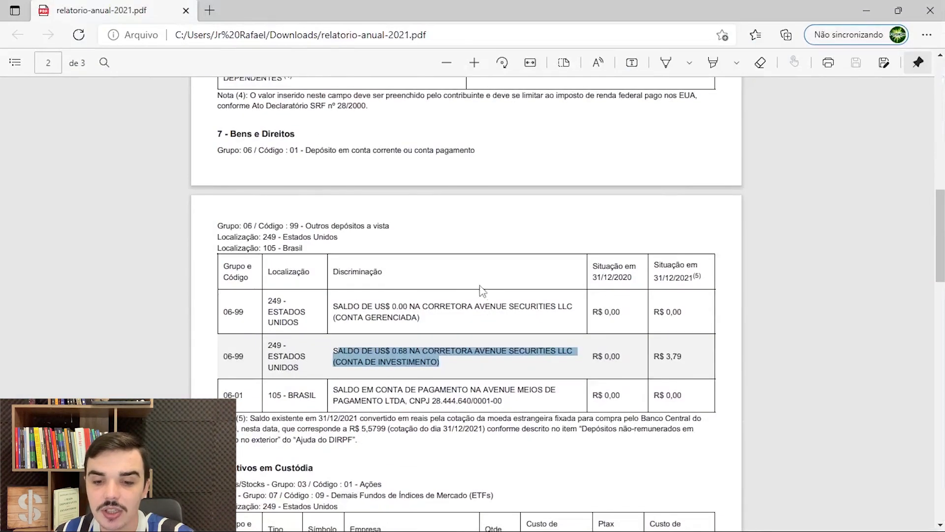
Step: Examine the Avenue account balances in section 7 of the report, and open the Bens e Direitos form in IRPF 2022
{"action": "scroll", "coordinate": [490, 285], "scroll_direction": "down", "scroll_amount": 1}
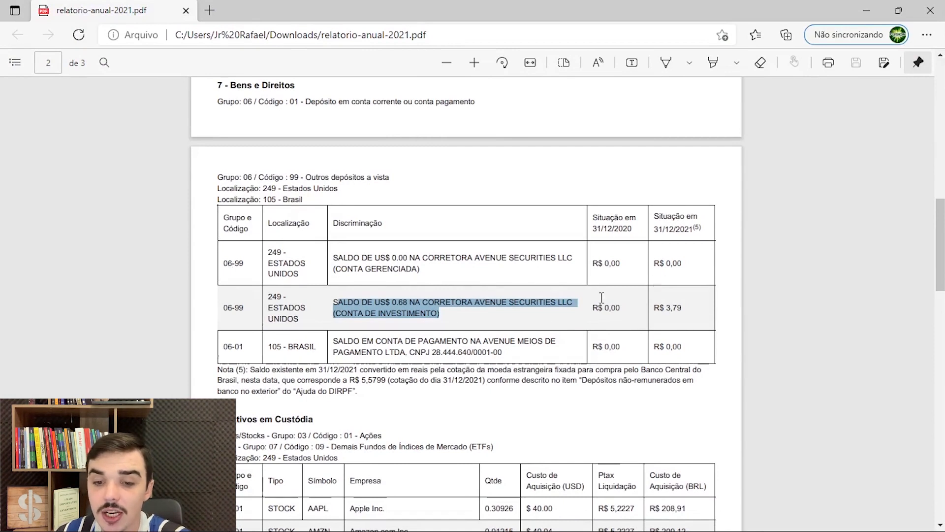
{"action": "left_click", "coordinate": [421, 253]}
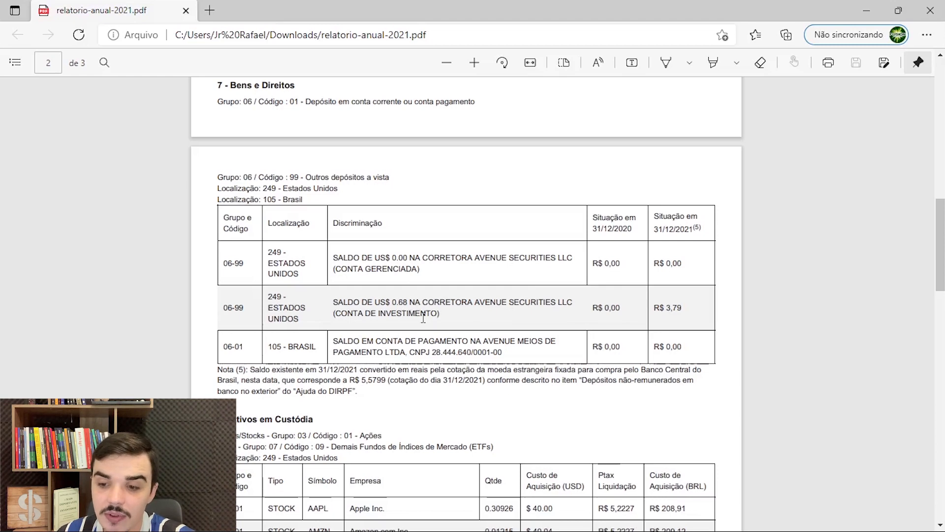
{"action": "left_click", "coordinate": [640, 516]}
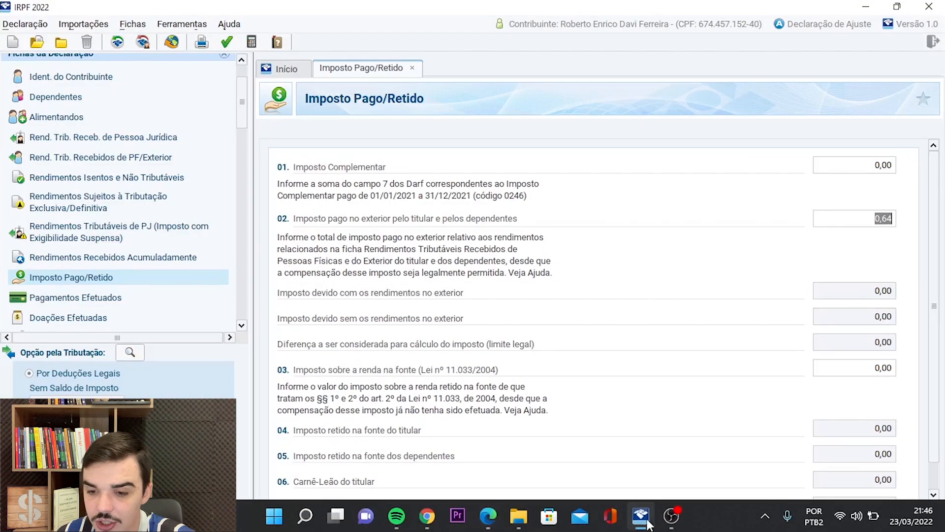
{"action": "scroll", "coordinate": [170, 239], "scroll_direction": "down", "scroll_amount": 2}
{"action": "left_click", "coordinate": [59, 275]}
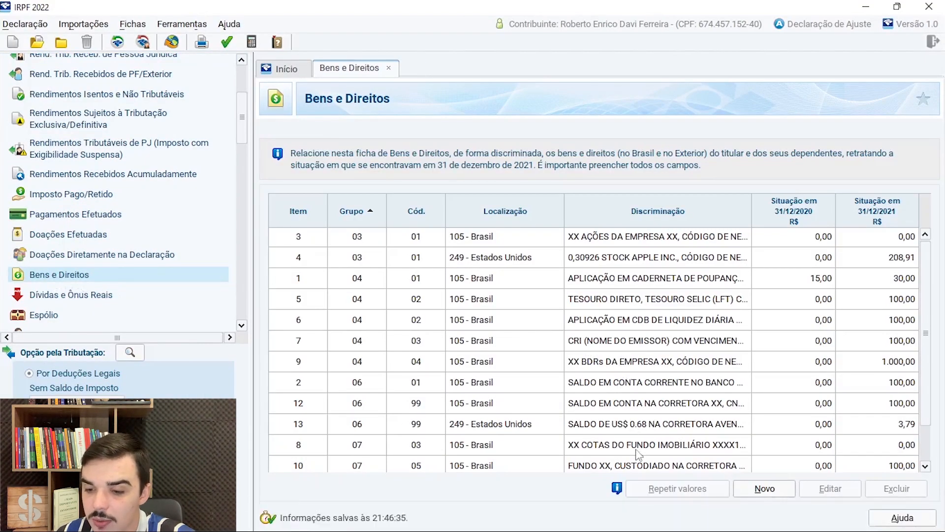
Step: Open the Avenue investment account balance entry in Bens e Direitos for editing and compare its fields with section 7 of the annual report
{"action": "left_click", "coordinate": [631, 423]}
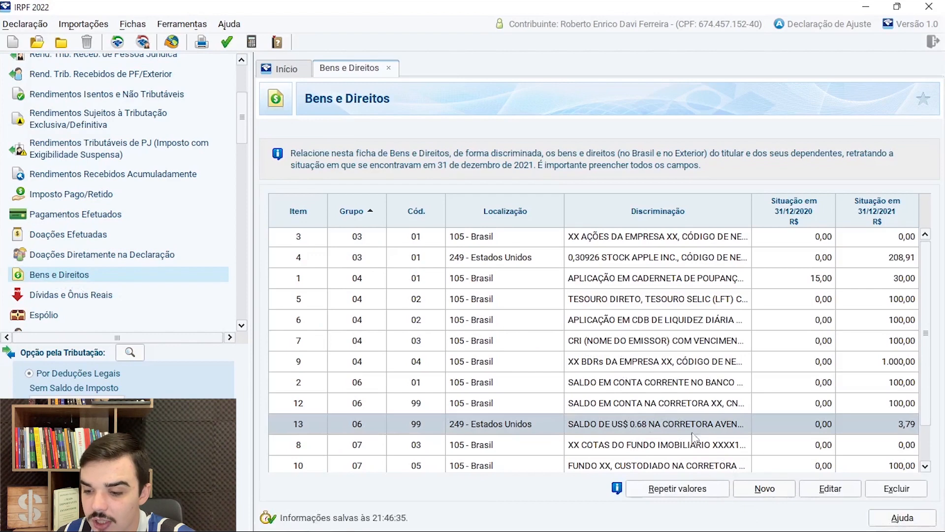
{"action": "left_click", "coordinate": [848, 488]}
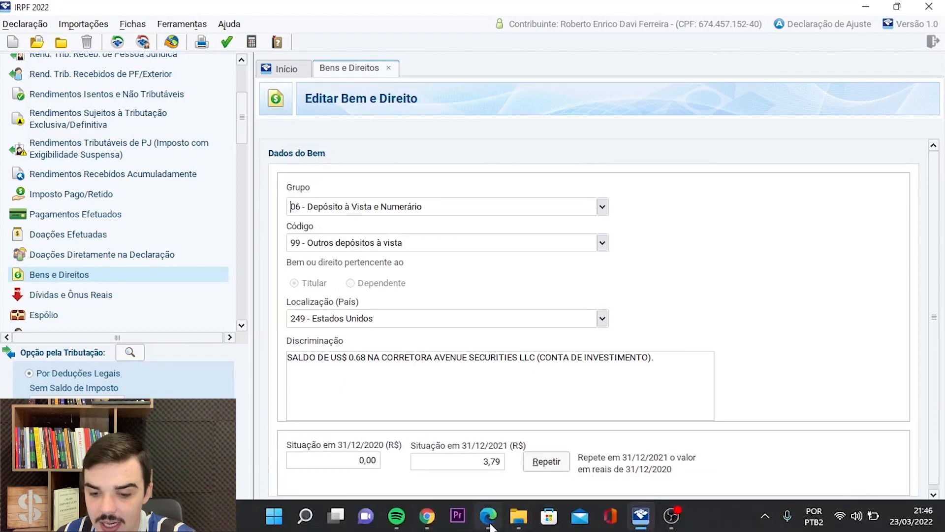
{"action": "left_click", "coordinate": [488, 516]}
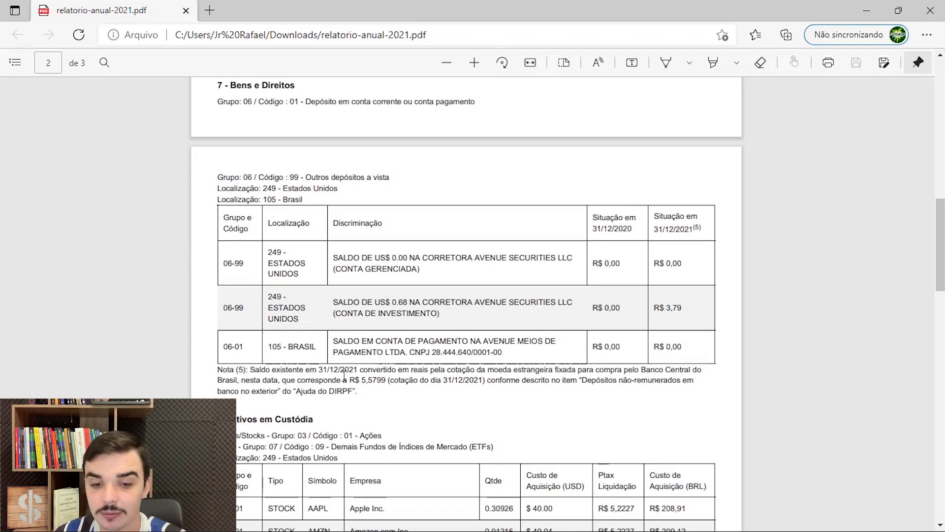
{"action": "left_click", "coordinate": [644, 519]}
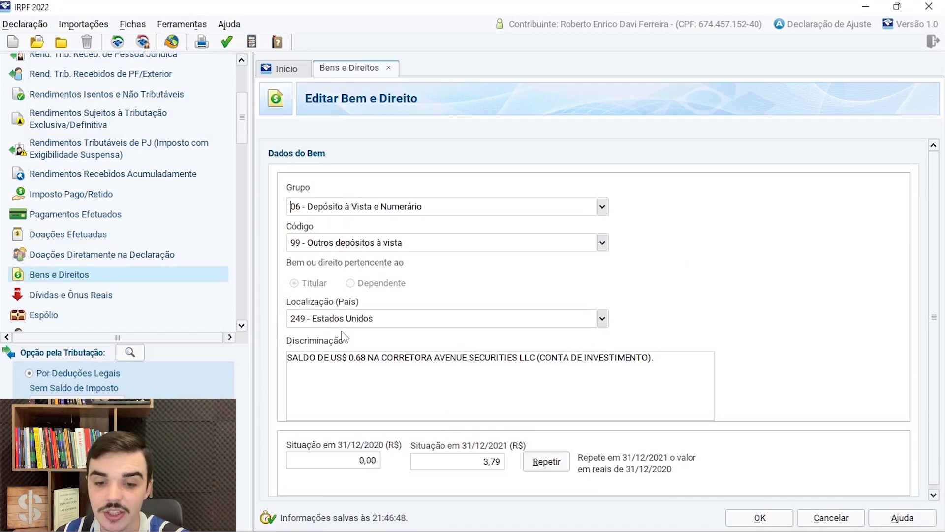
{"action": "mouse_move", "coordinate": [456, 528]}
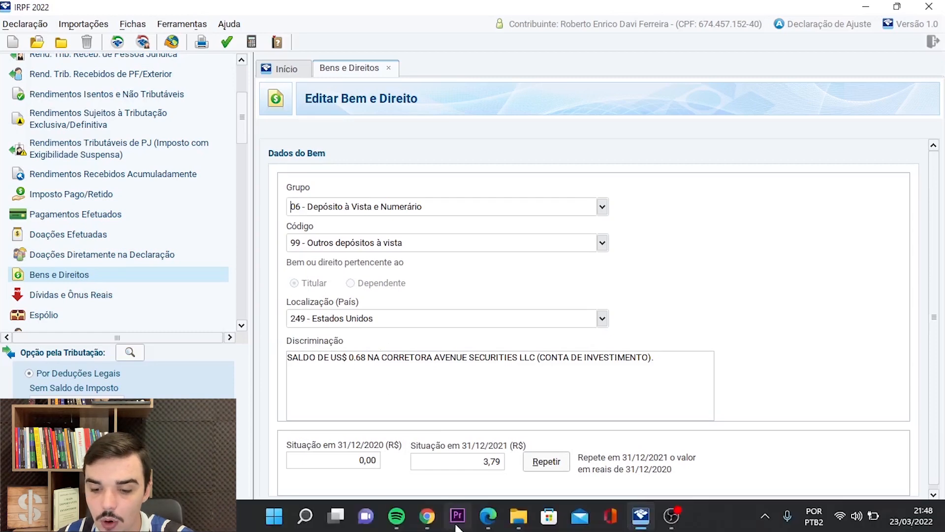
{"action": "left_click", "coordinate": [482, 520]}
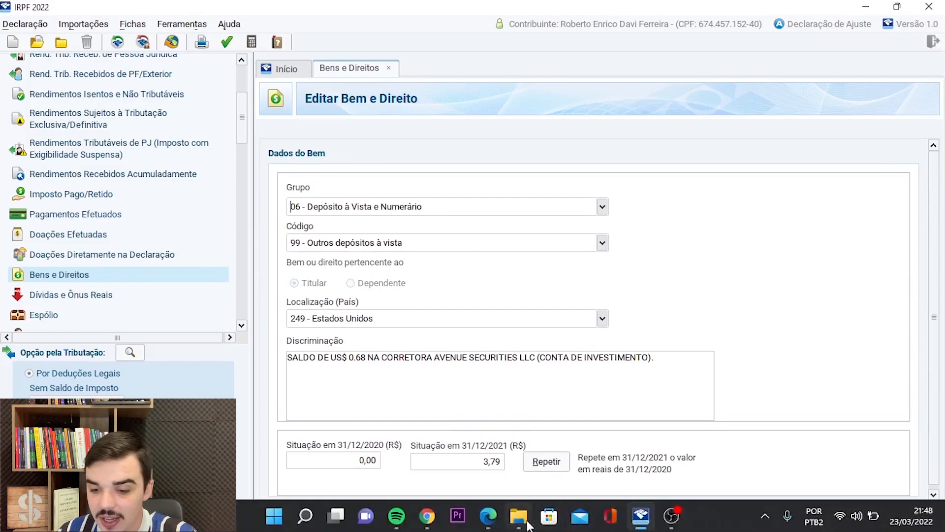
Step: Check the investment account's 31/12/2021 value in section 7 of the report against the open entry, and confirm the entry in IRPF 2022
{"action": "left_click", "coordinate": [492, 520]}
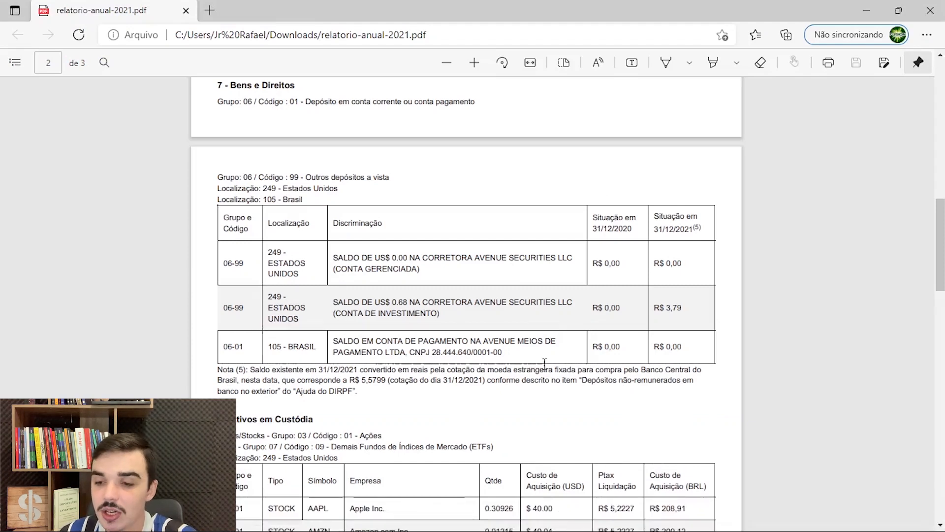
{"action": "left_click_drag", "start_coordinate": [653, 308], "coordinate": [684, 308]}
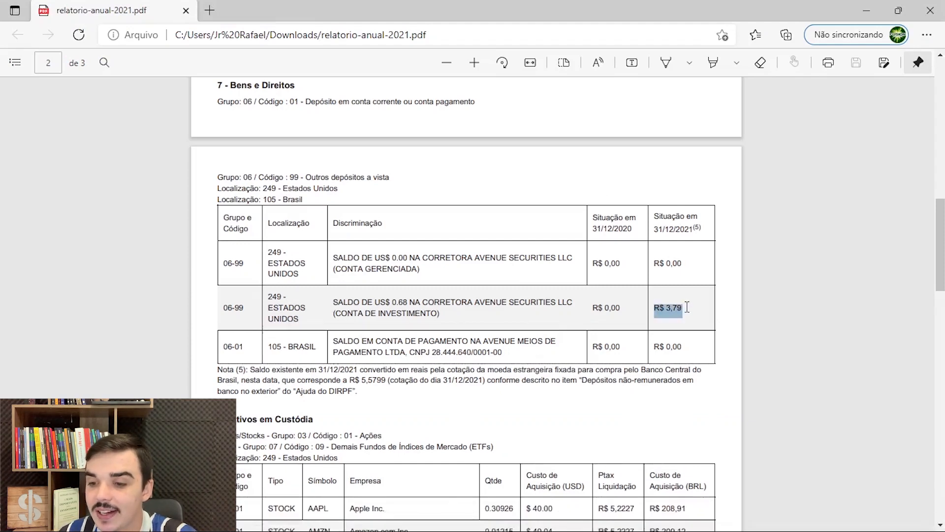
{"action": "right_click", "coordinate": [682, 308]}
{"action": "left_click", "coordinate": [737, 323]}
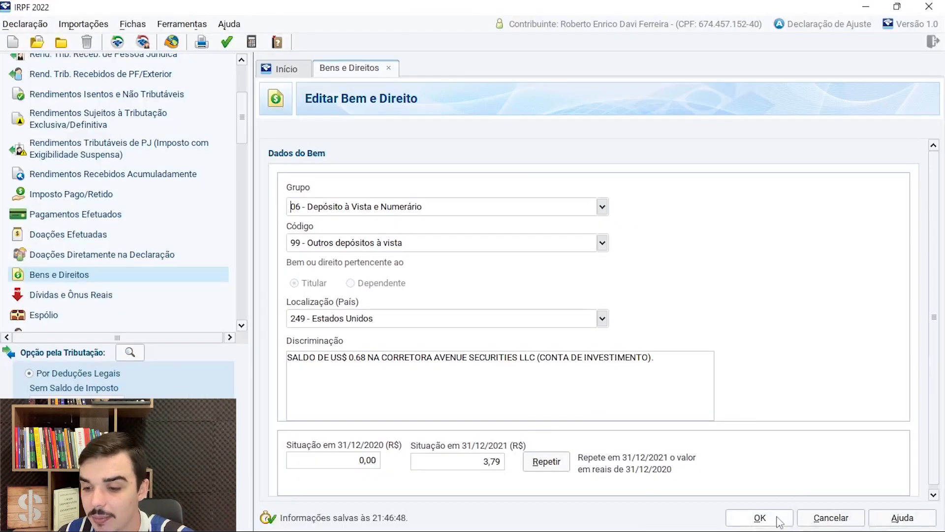
{"action": "left_click", "coordinate": [776, 518]}
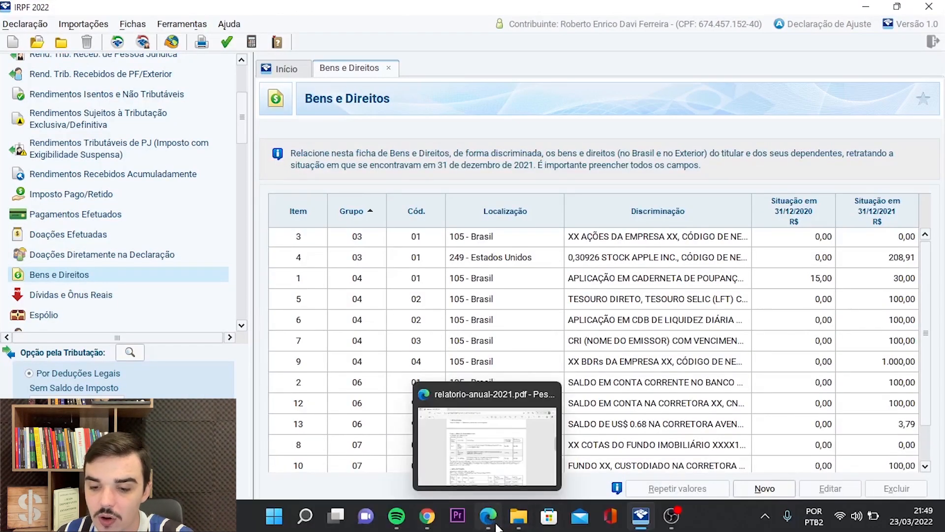
Step: Switch to the annual report and check the group and code given for Ações/Stocks in section 8, Ativos em Custódia
{"action": "left_click", "coordinate": [494, 524]}
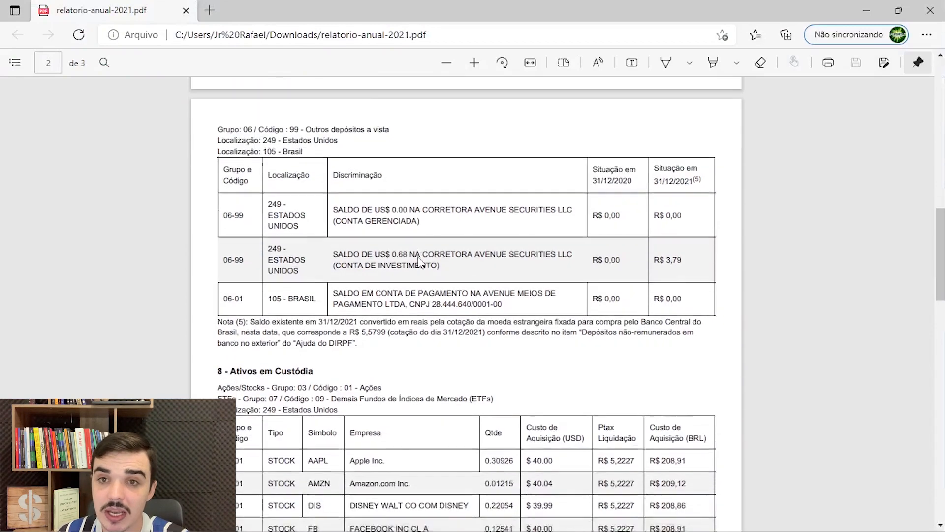
{"action": "scroll", "coordinate": [418, 261], "scroll_direction": "down", "scroll_amount": 3}
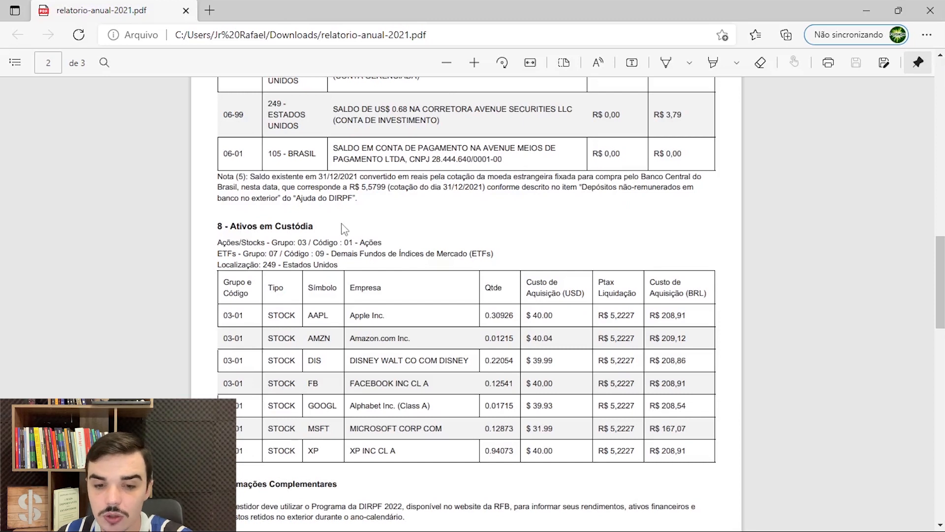
{"action": "left_click_drag", "start_coordinate": [220, 244], "coordinate": [383, 241]}
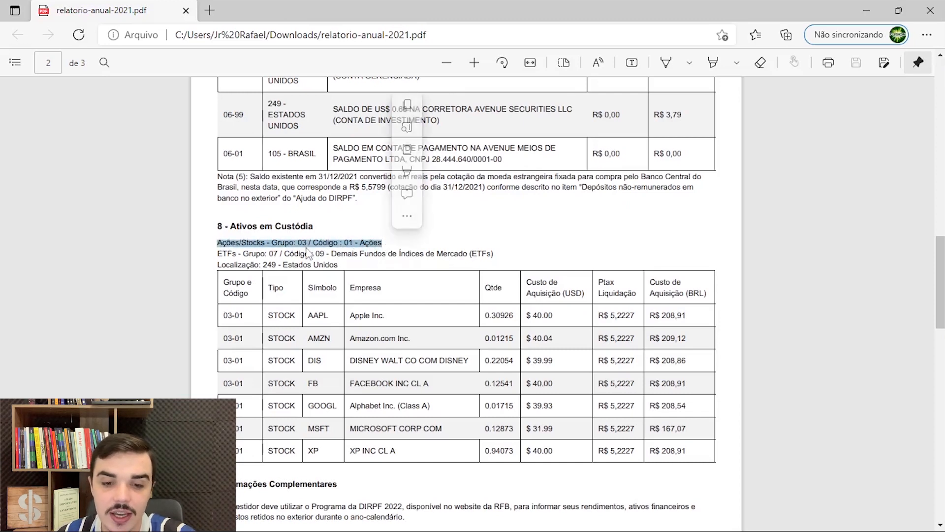
{"action": "left_click", "coordinate": [455, 238]}
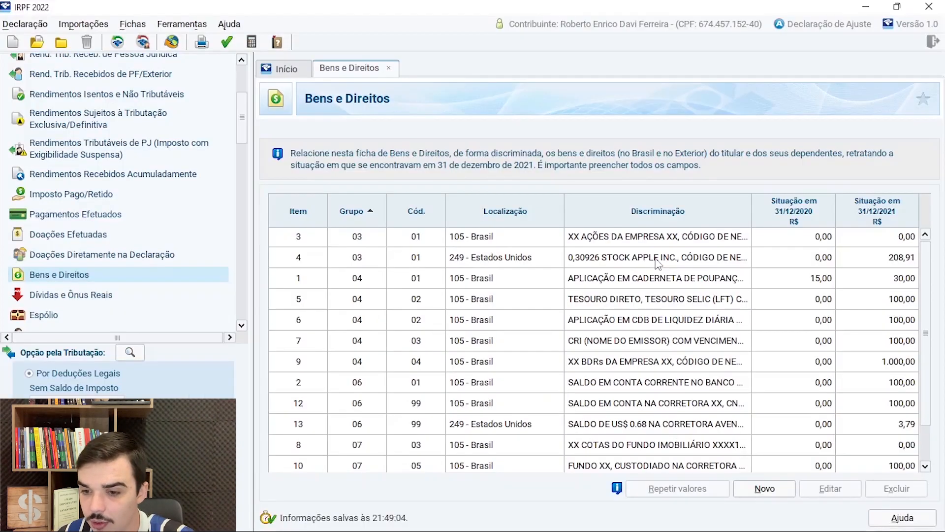
Step: Open the Apple stock entry in IRPF 2022 for editing and compare its Discriminação with the AAPL row in section 8 of the report
{"action": "left_click", "coordinate": [610, 521]}
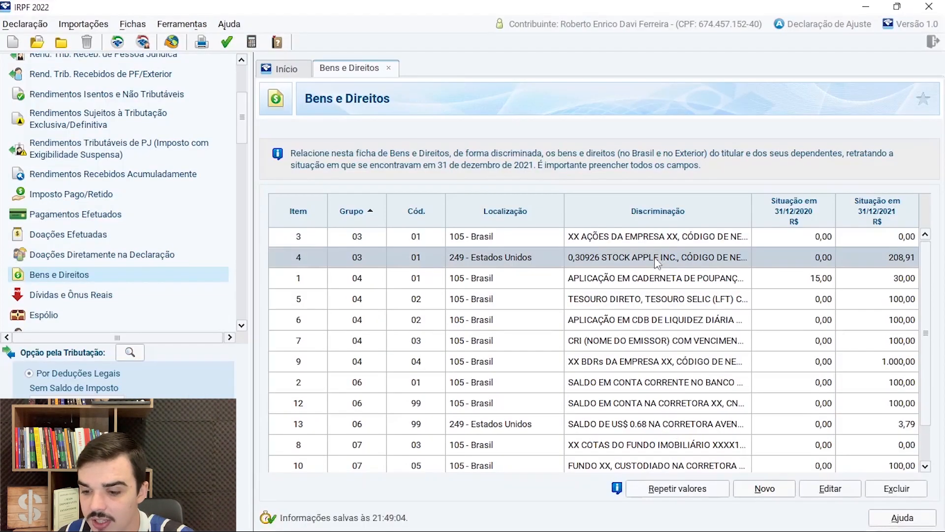
{"action": "left_click", "coordinate": [824, 495]}
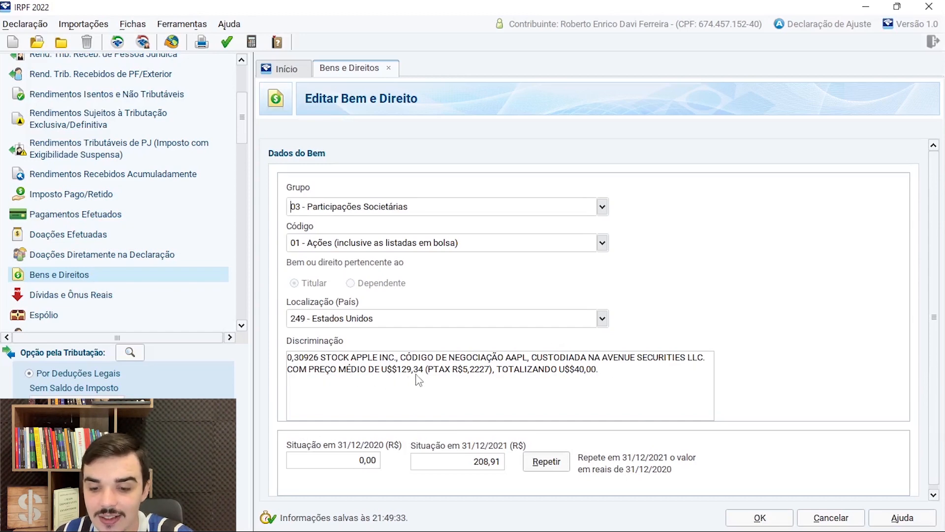
{"action": "left_click", "coordinate": [489, 515]}
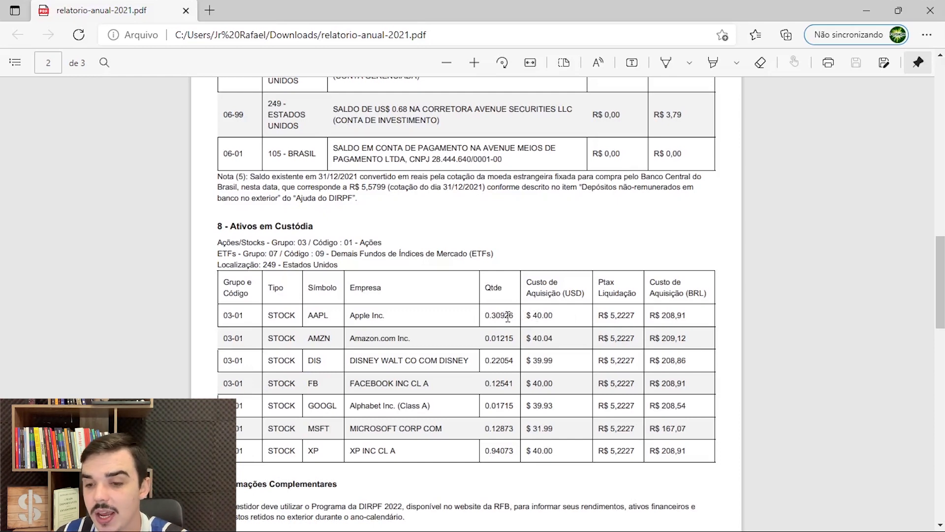
{"action": "mouse_move", "coordinate": [612, 520]}
{"action": "left_click", "coordinate": [642, 518]}
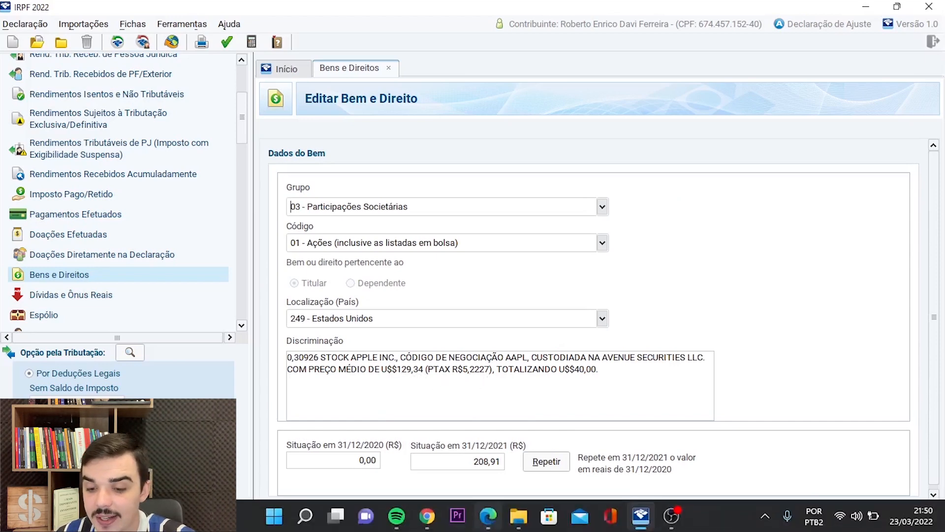
Step: Compare the AAPL row's Custo de Aquisição (BRL) in the report with Situação em 31/12/2021 in the Apple entry
{"action": "left_click", "coordinate": [488, 517]}
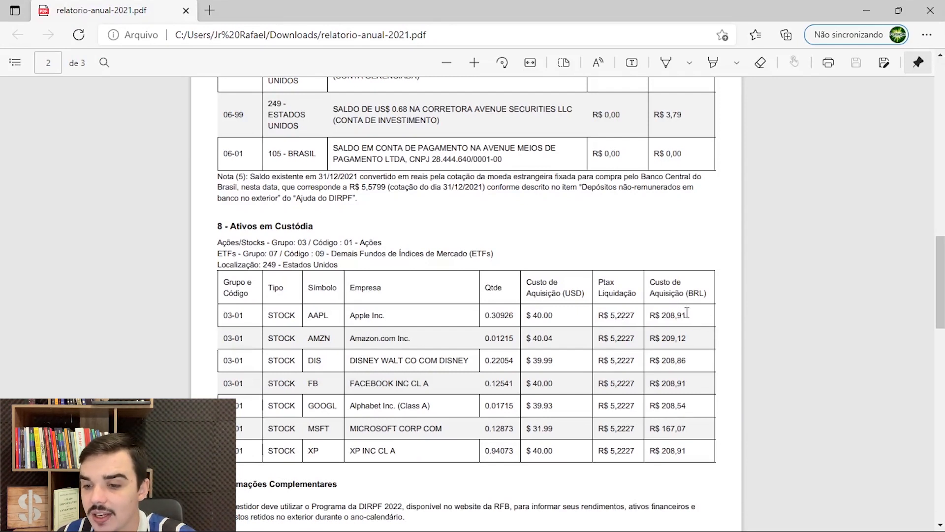
{"action": "mouse_move", "coordinate": [575, 529]}
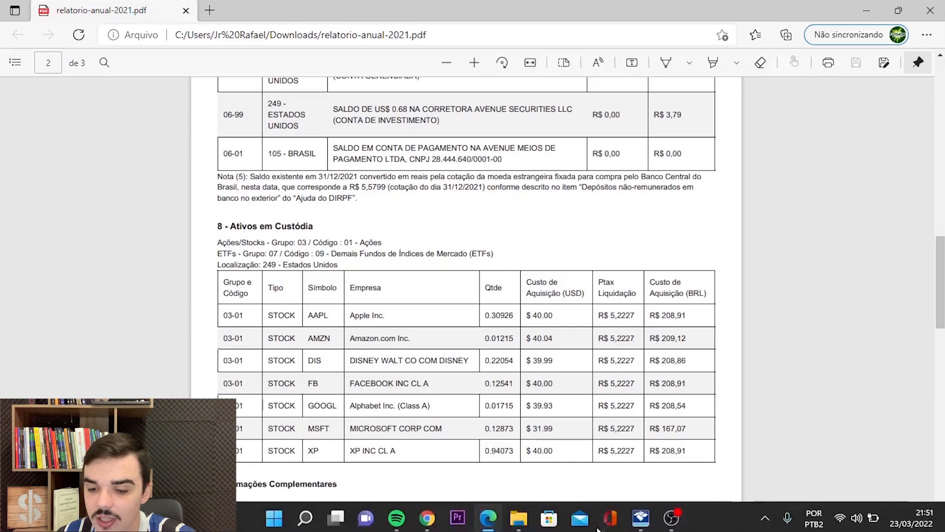
{"action": "left_click", "coordinate": [641, 516]}
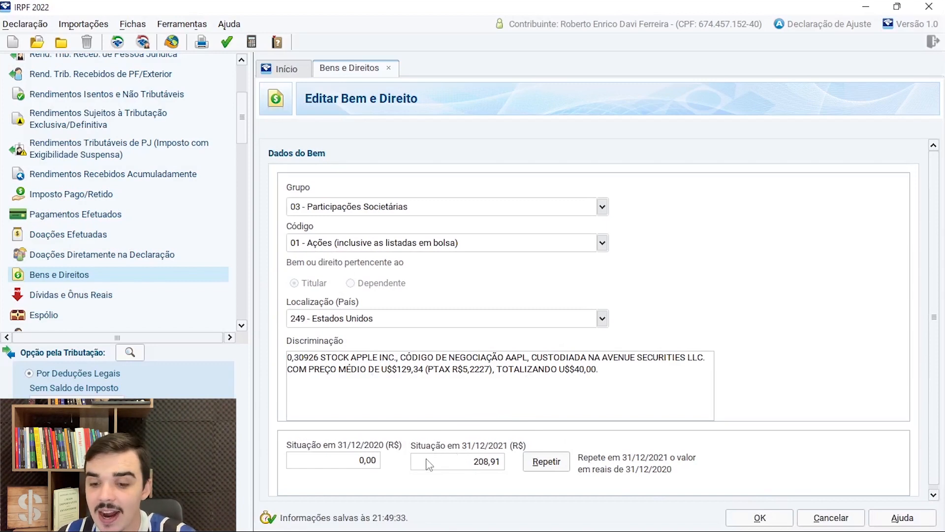
{"action": "left_click", "coordinate": [484, 464]}
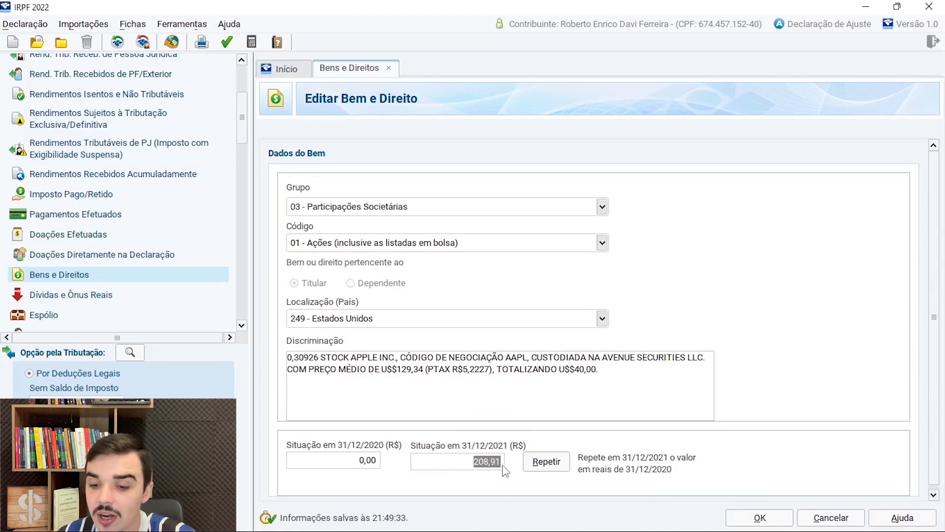
{"action": "mouse_move", "coordinate": [528, 517]}
{"action": "left_click", "coordinate": [495, 517]}
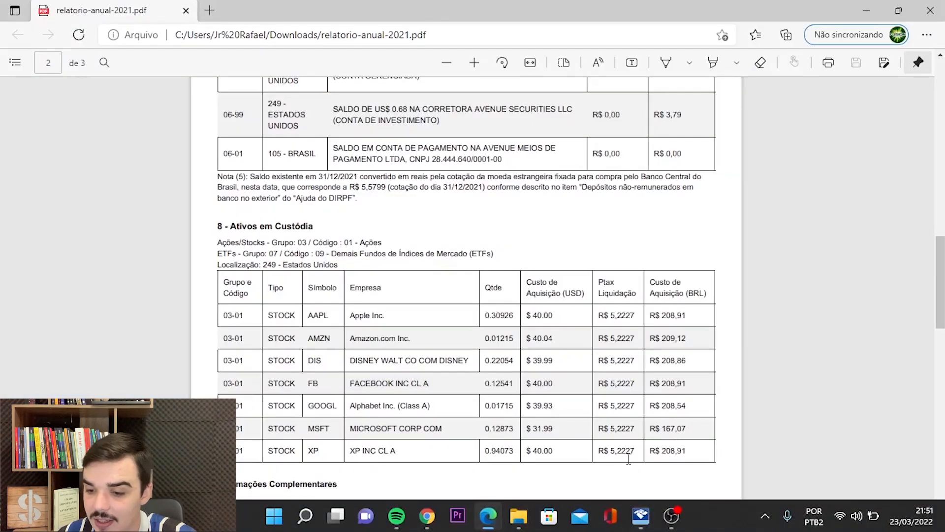
{"action": "left_click_drag", "start_coordinate": [690, 315], "coordinate": [660, 315]}
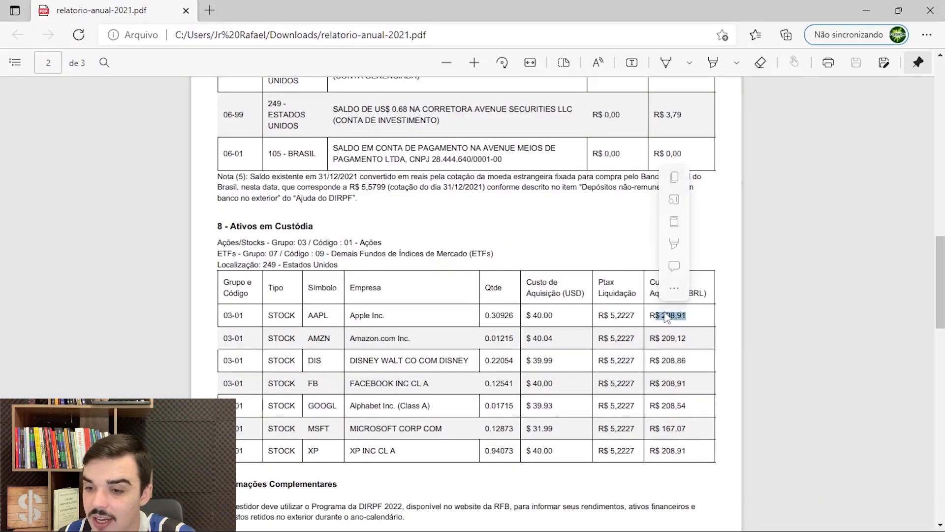
{"action": "left_click", "coordinate": [700, 322]}
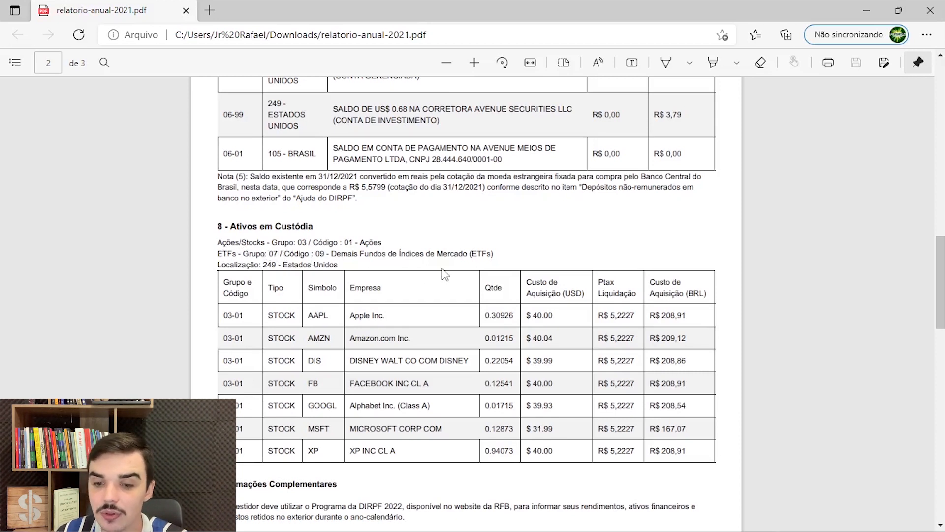
Step: Review the dividend and capital gain sections 3 to 5 of the report, and confirm the Apple entry in IRPF 2022
{"action": "scroll", "coordinate": [505, 292], "scroll_direction": "down", "scroll_amount": 1}
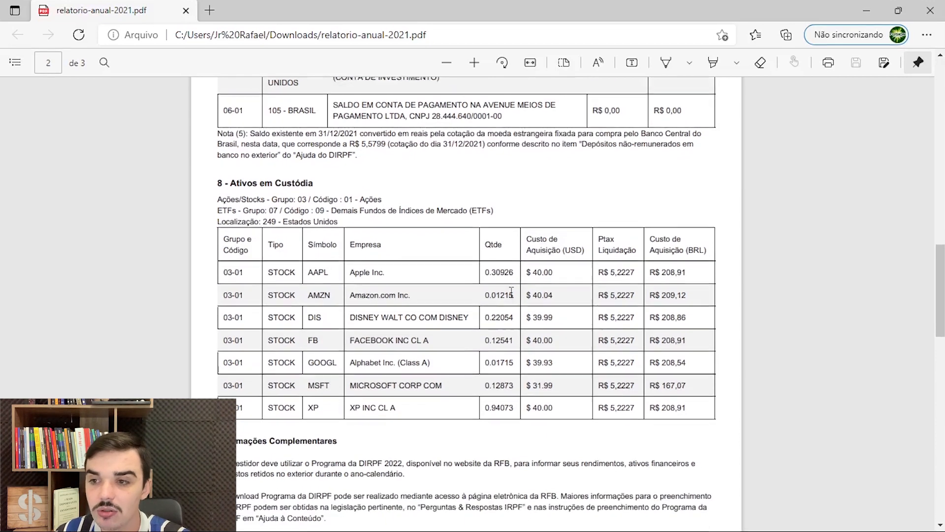
{"action": "scroll", "coordinate": [594, 338], "scroll_direction": "up", "scroll_amount": 10}
{"action": "scroll", "coordinate": [594, 337], "scroll_direction": "up", "scroll_amount": 2}
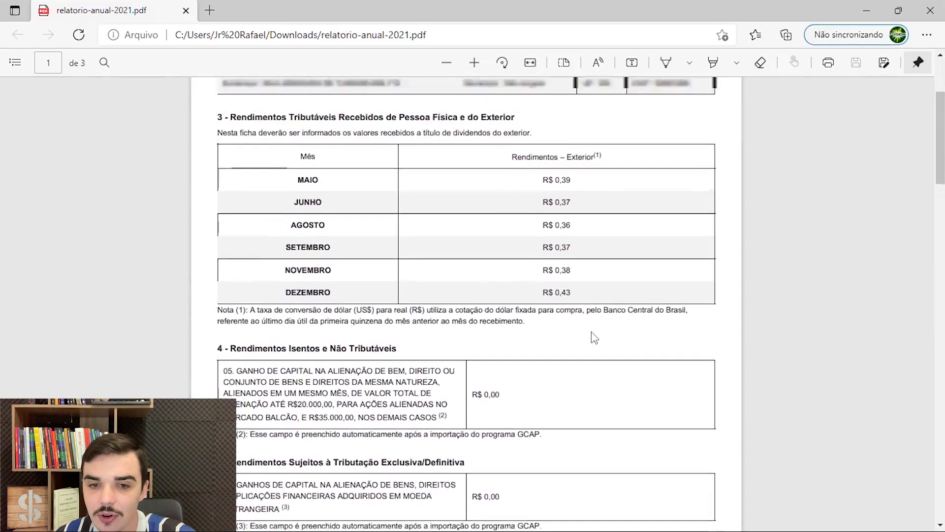
{"action": "scroll", "coordinate": [593, 333], "scroll_direction": "down", "scroll_amount": 1}
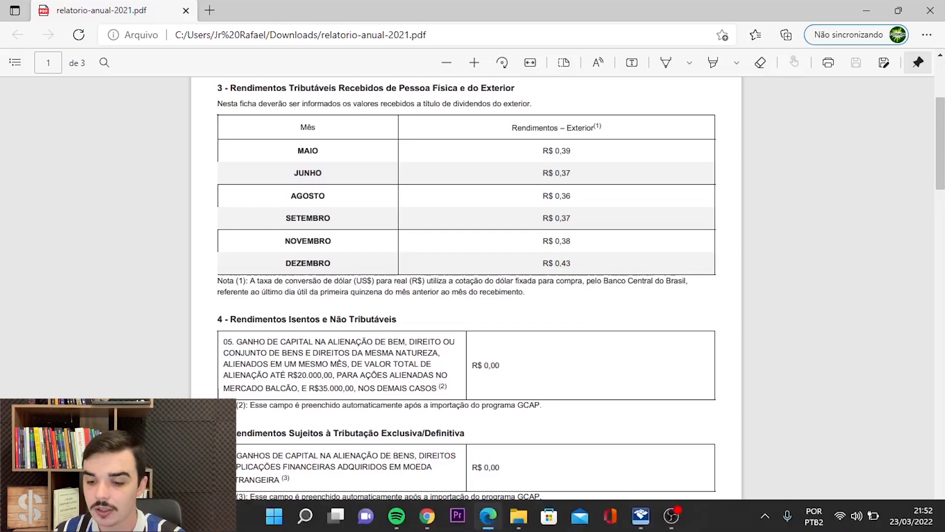
{"action": "left_click", "coordinate": [642, 518]}
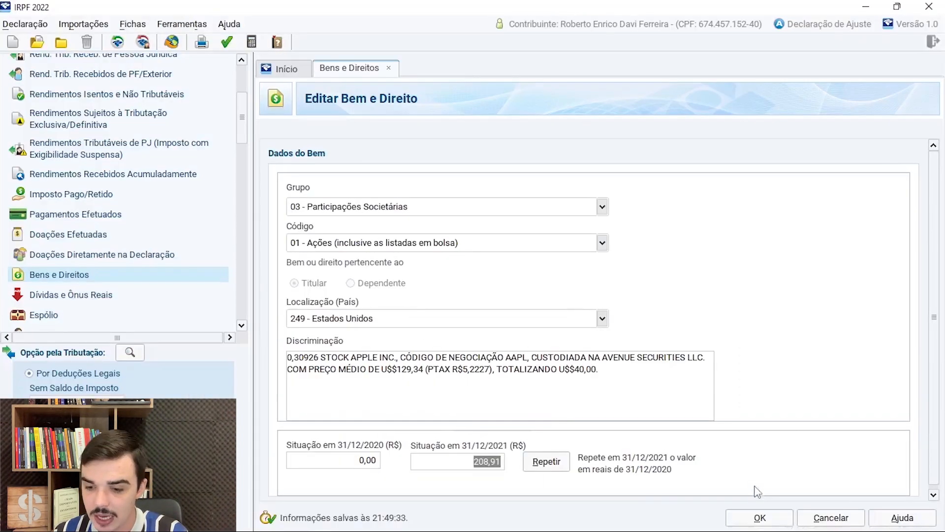
{"action": "left_click", "coordinate": [760, 517]}
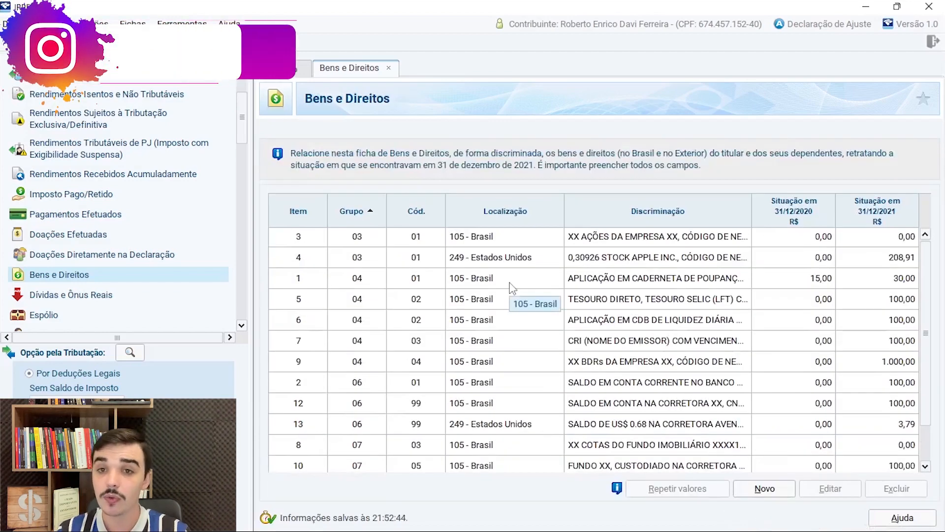